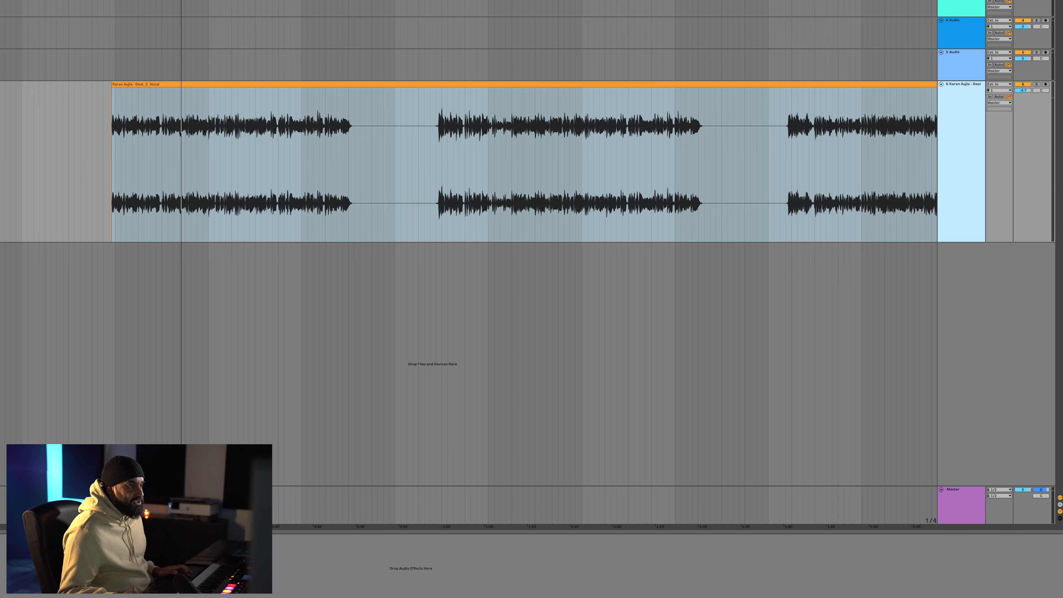
Set playback to start at the vocal clip, then insert return tracks A and B
{"action": "left_click", "coordinate": [56, 162]}
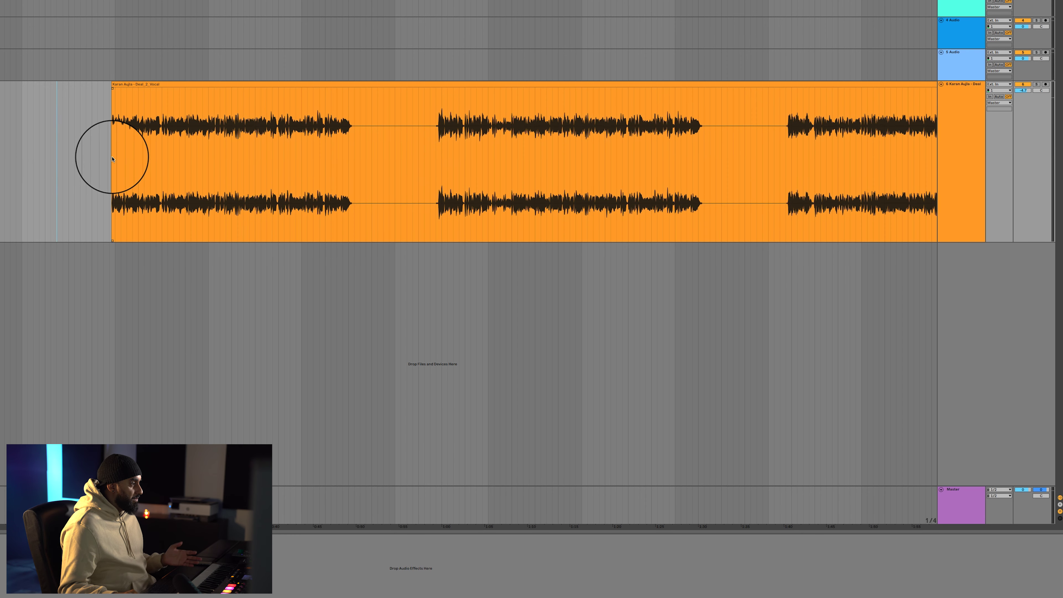
{"action": "left_click", "coordinate": [111, 158]}
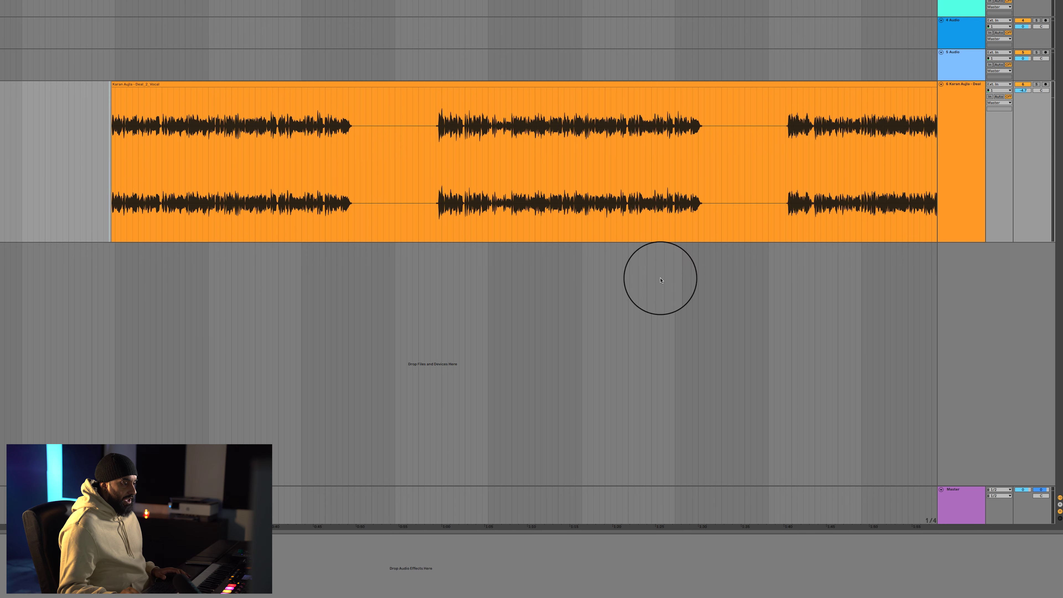
{"action": "right_click", "coordinate": [972, 321]}
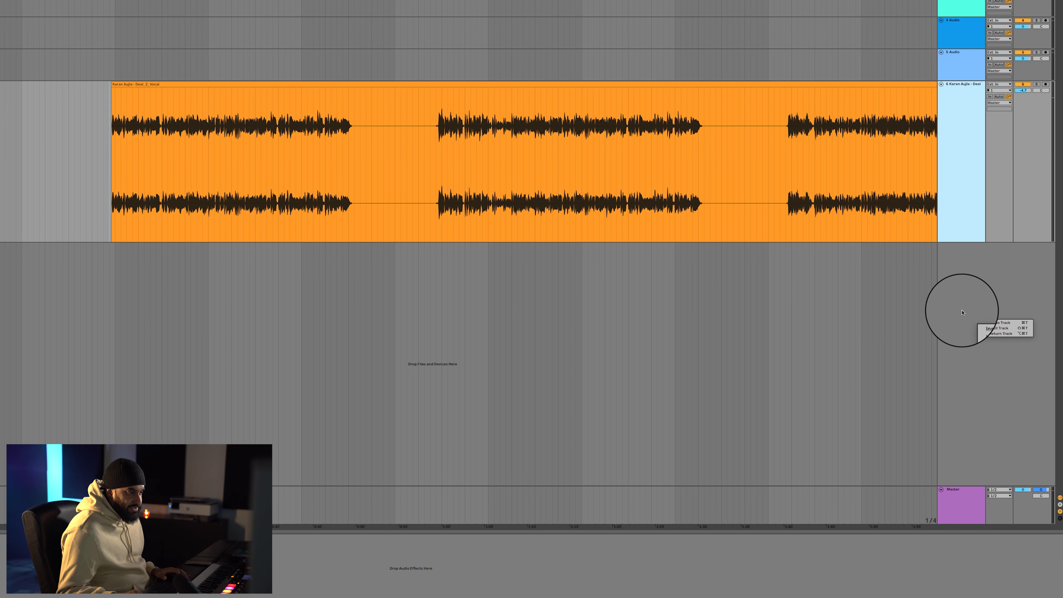
{"action": "left_click", "coordinate": [988, 333]}
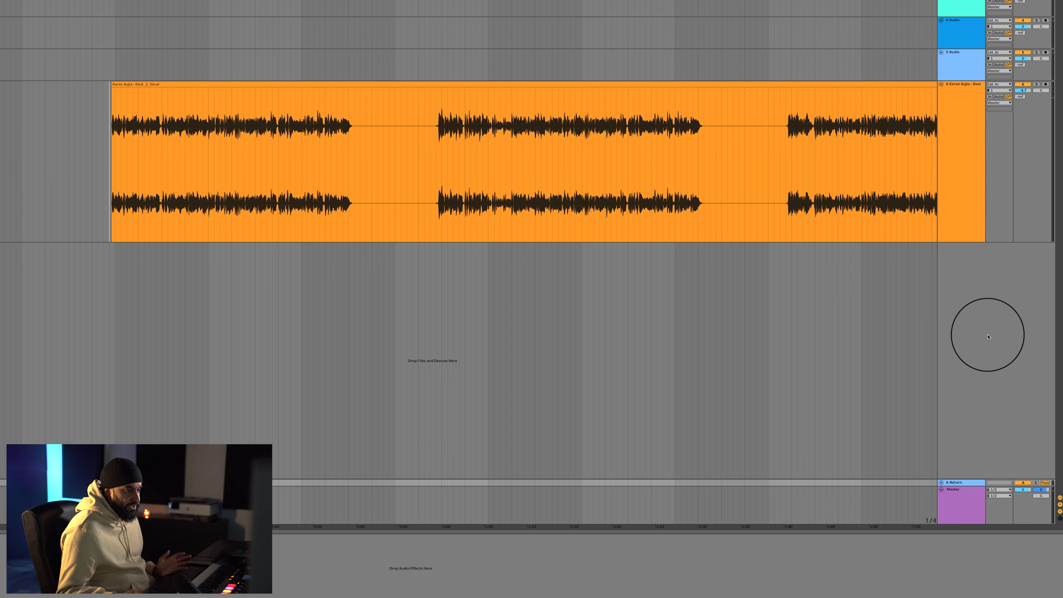
{"action": "right_click", "coordinate": [949, 356]}
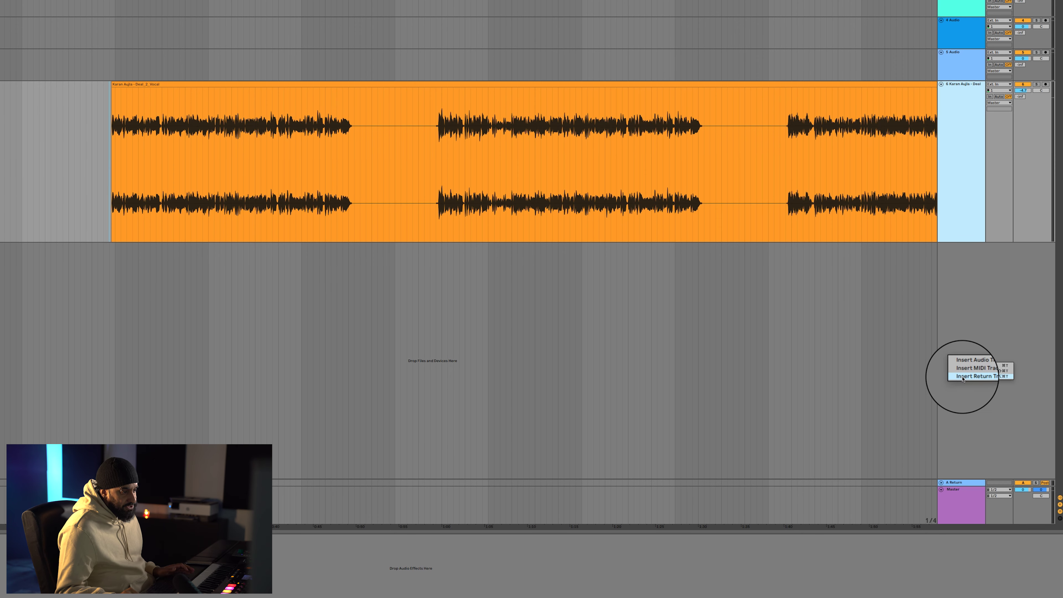
{"action": "left_click", "coordinate": [961, 377]}
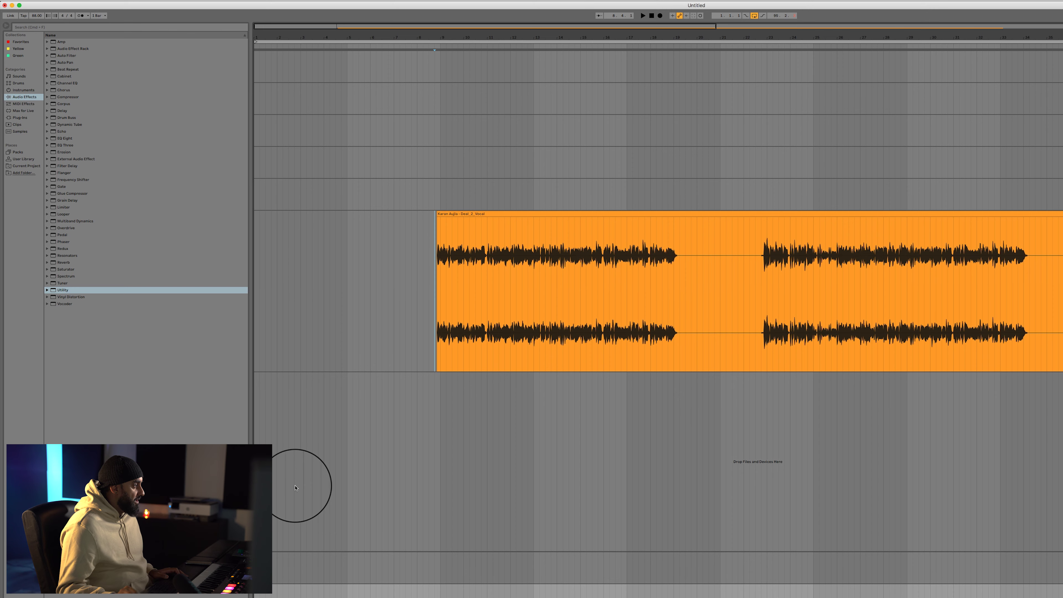
Search the plug-ins for 'val' and load ValhallaRoom onto return track A
{"action": "left_click", "coordinate": [29, 119]}
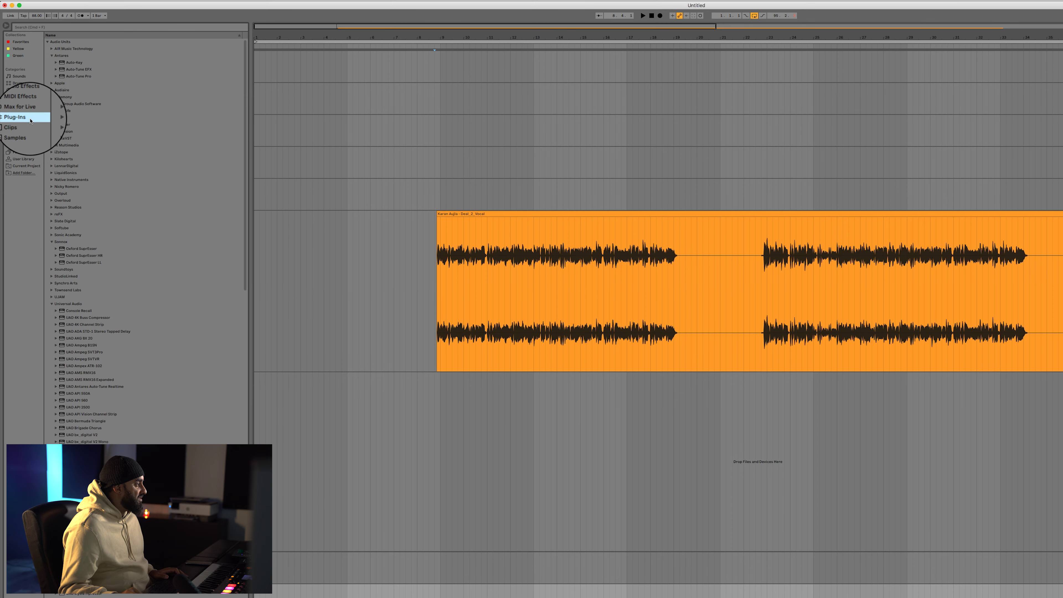
{"action": "left_click", "coordinate": [84, 28]}
{"action": "type", "text": "val"}
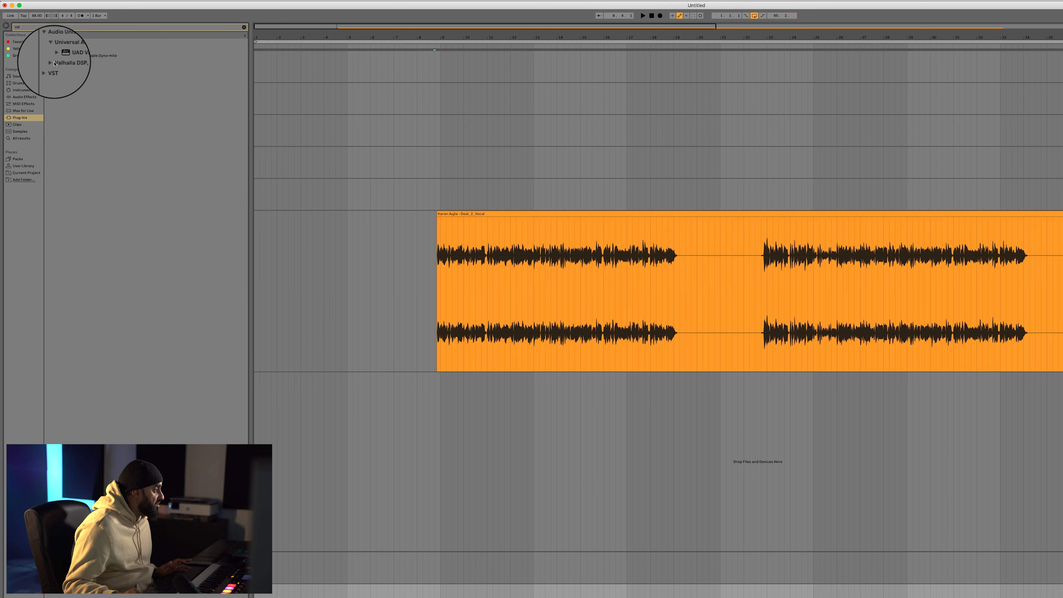
{"action": "left_click", "coordinate": [49, 49]}
{"action": "left_click", "coordinate": [47, 42]}
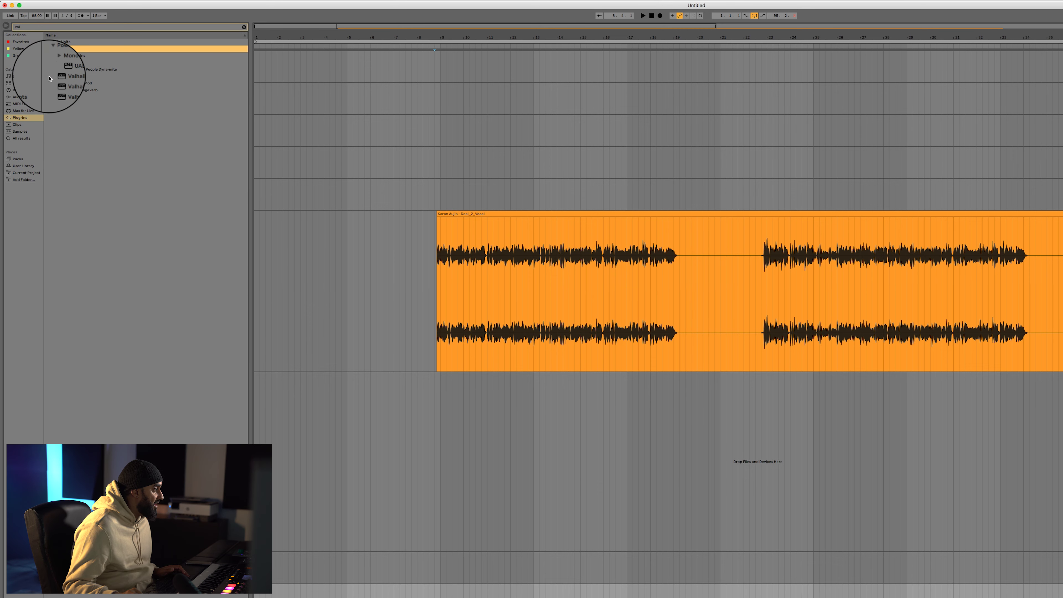
{"action": "left_click_drag", "start_coordinate": [72, 76], "coordinate": [571, 564]}
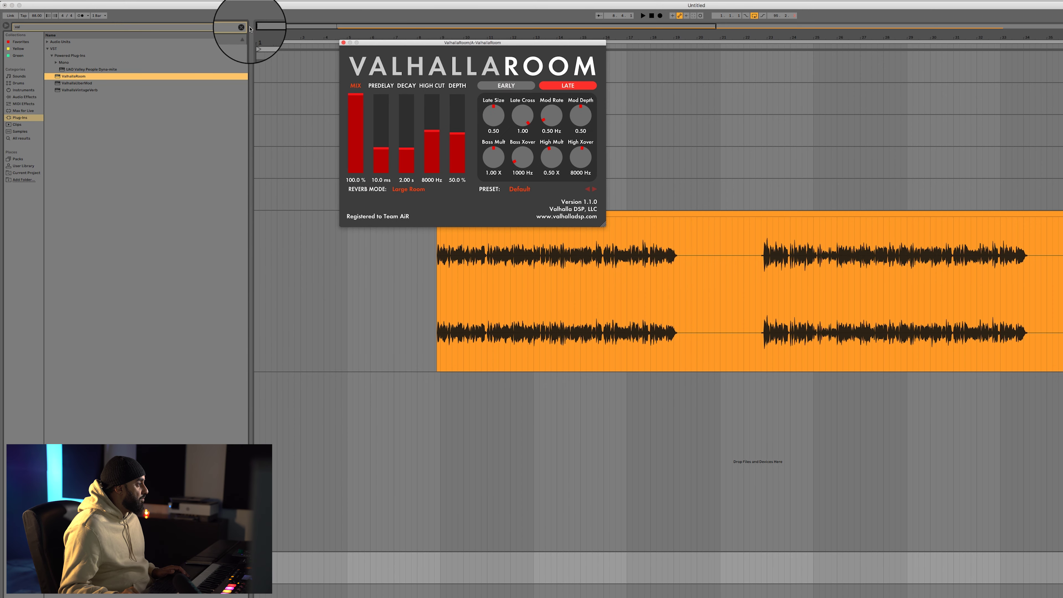
Search Audio Effects for 'pin' to find the Ping Pong delay for return B
{"action": "left_click", "coordinate": [25, 97]}
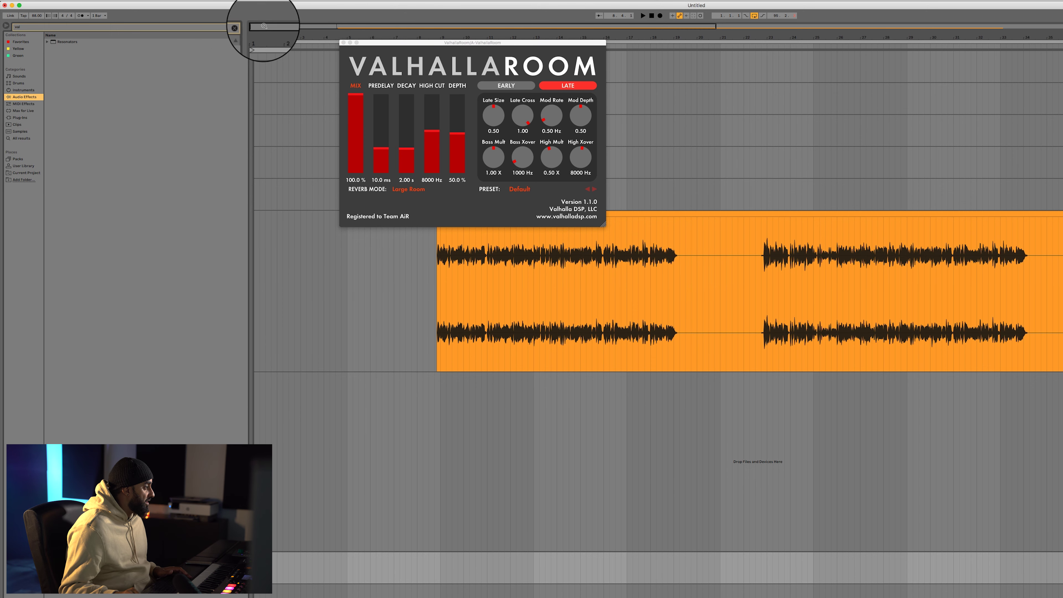
{"action": "left_click", "coordinate": [244, 28]}
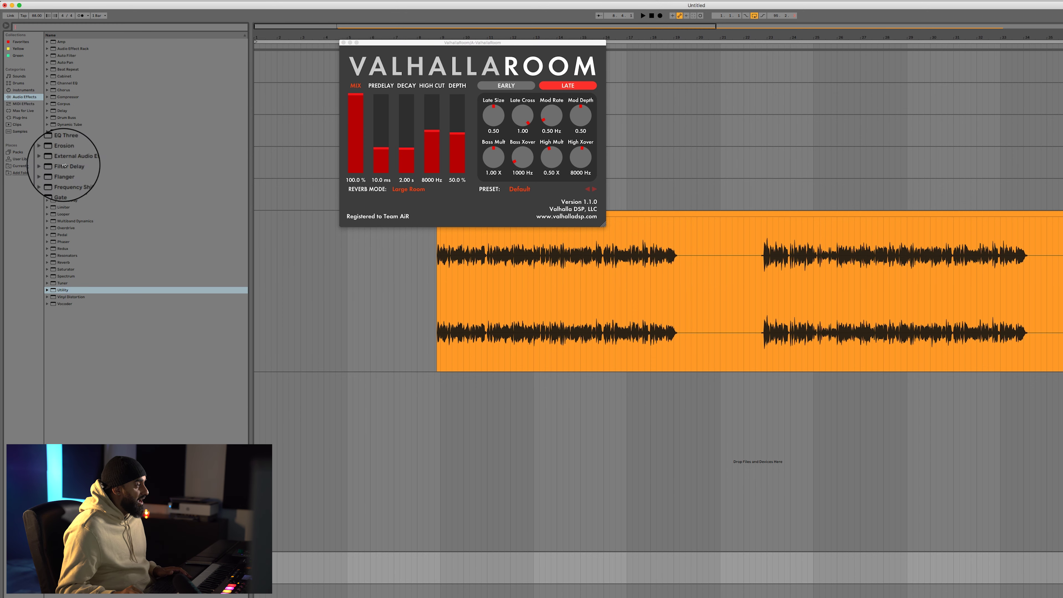
{"action": "left_click", "coordinate": [139, 29]}
{"action": "type", "text": "ping"}
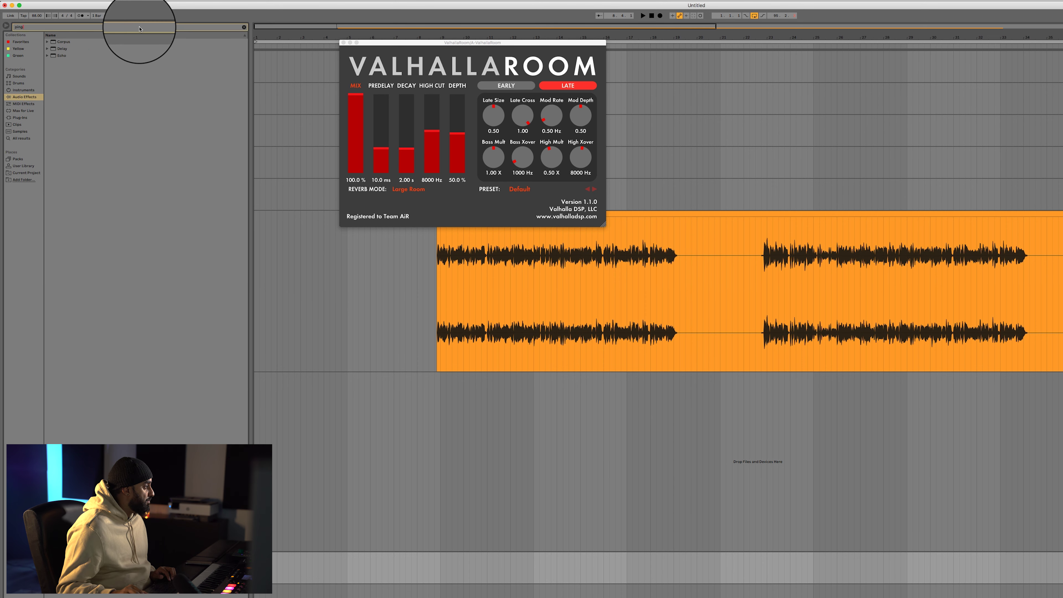
{"action": "key", "text": "Down"}
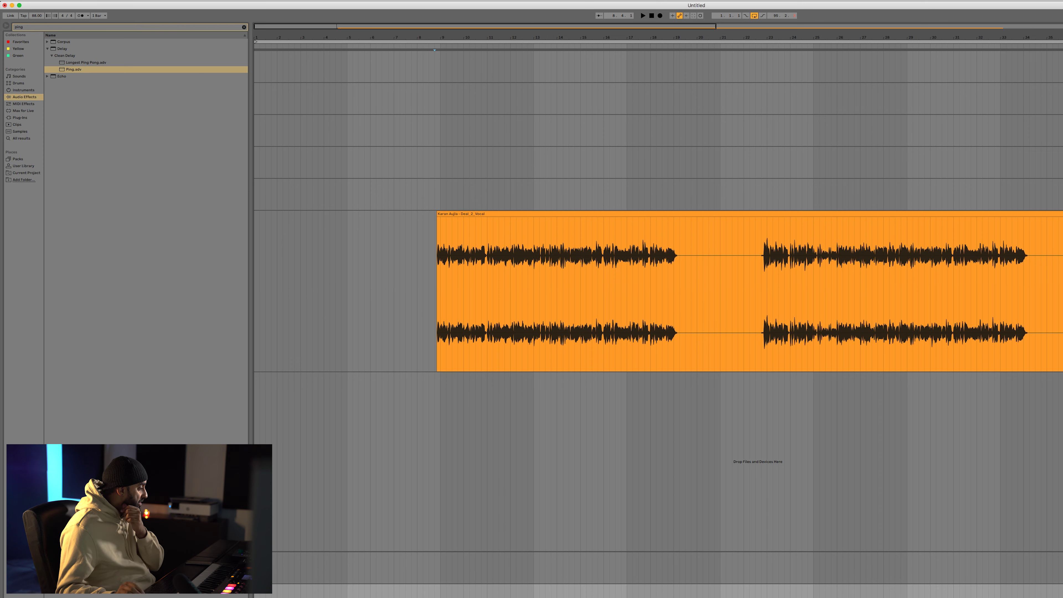
{"action": "left_click", "coordinate": [463, 566]}
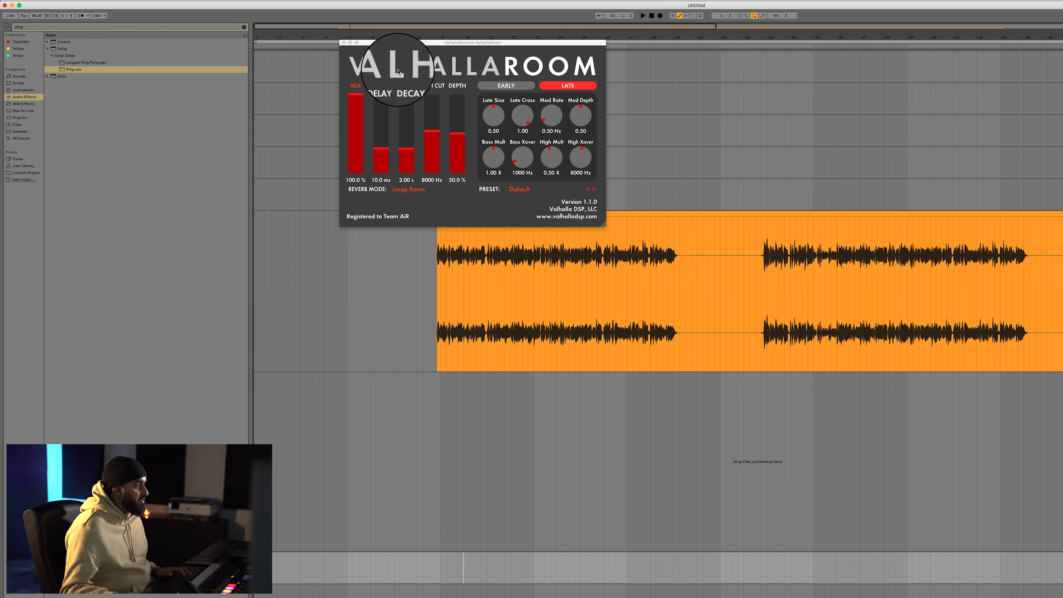
In the ValhallaRoom window, raise predelay to 13.9 ms, decay to 2.99 s and high cut to 8960 Hz
{"action": "left_click_drag", "start_coordinate": [420, 42], "coordinate": [809, 386]}
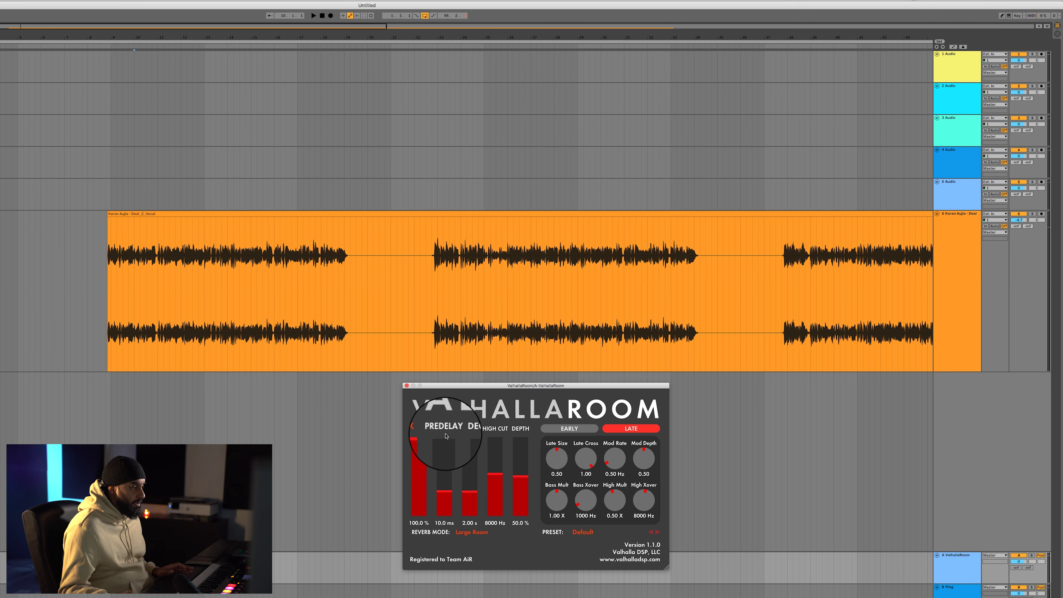
{"action": "mouse_move", "coordinate": [419, 446]}
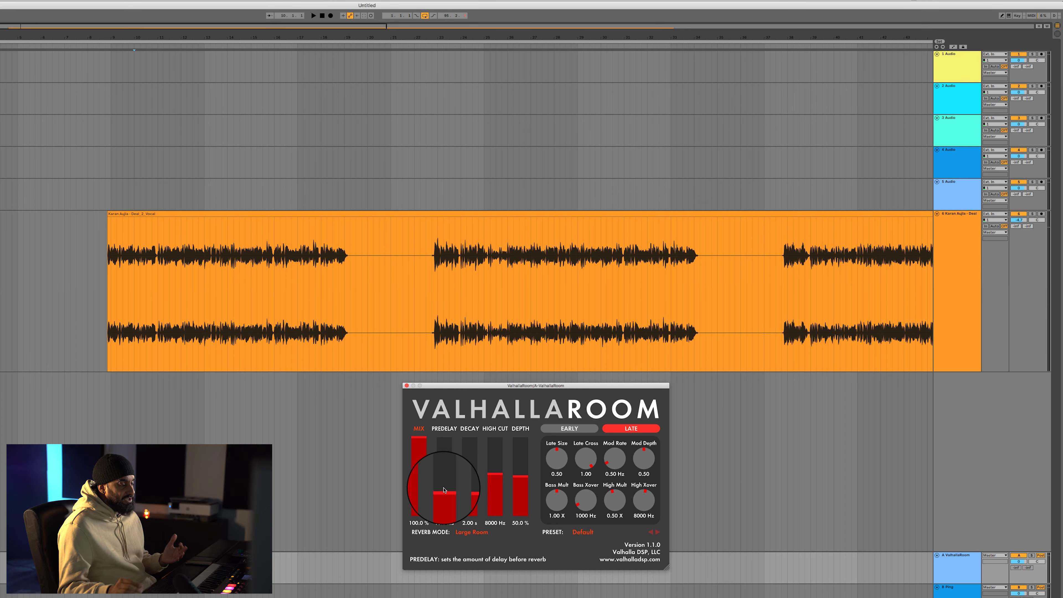
{"action": "left_click_drag", "start_coordinate": [445, 493], "coordinate": [446, 491]}
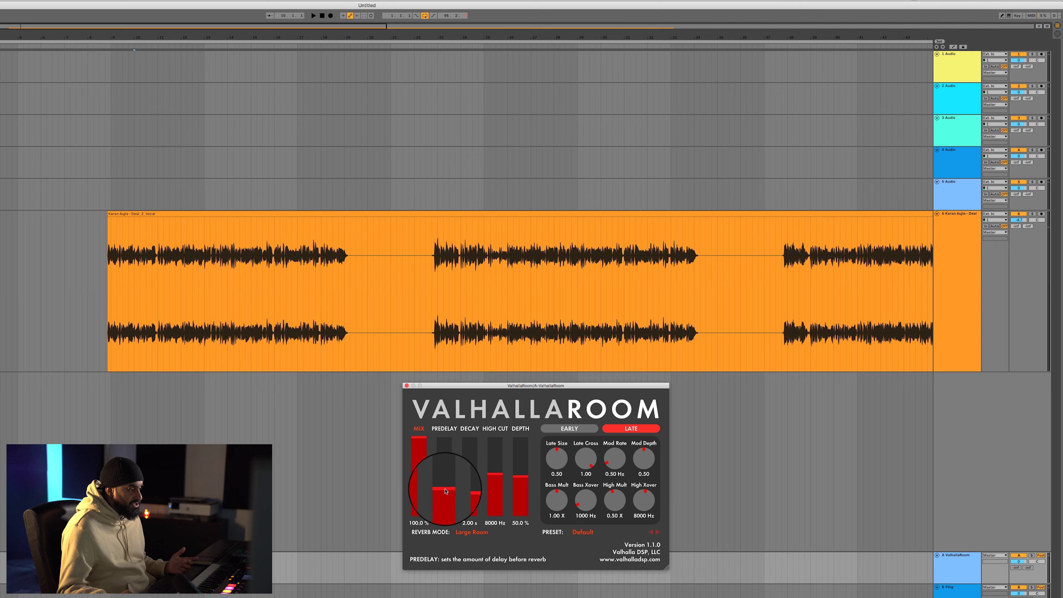
{"action": "left_click_drag", "start_coordinate": [478, 496], "coordinate": [475, 489]}
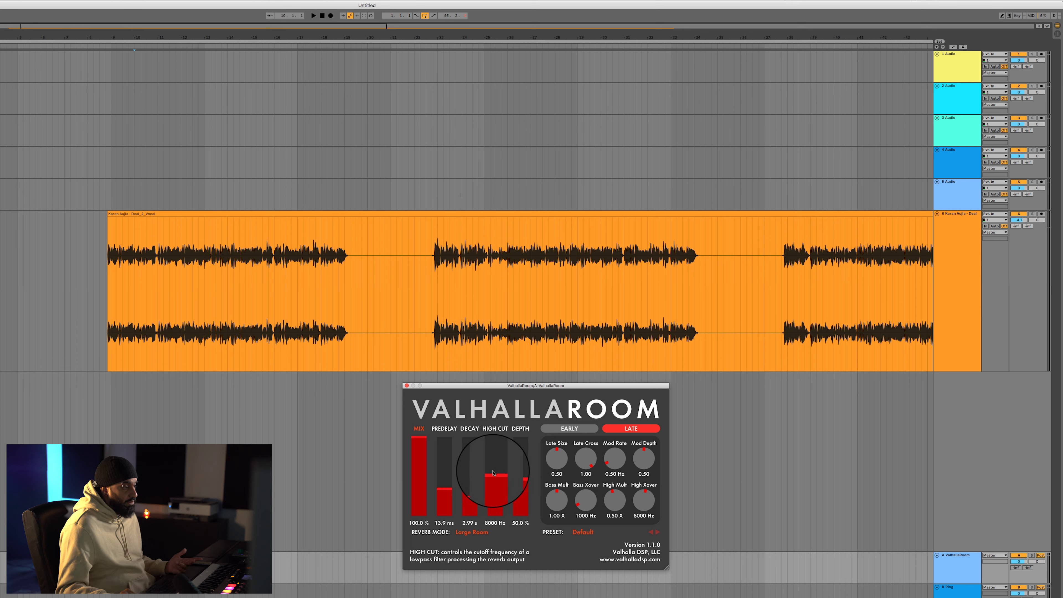
{"action": "left_click_drag", "start_coordinate": [493, 474], "coordinate": [494, 471]}
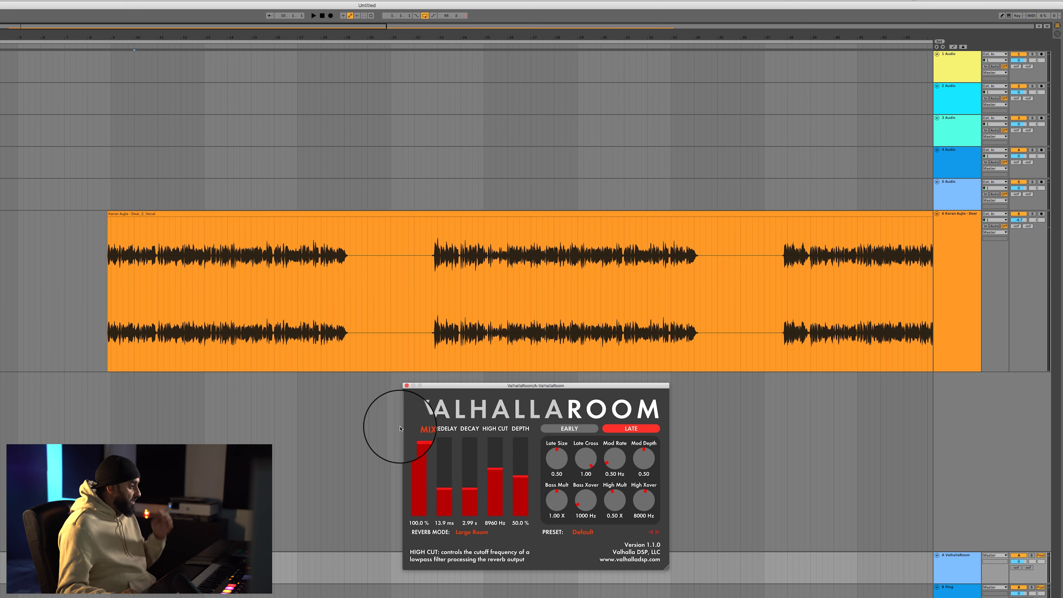
{"action": "left_click", "coordinate": [183, 213]}
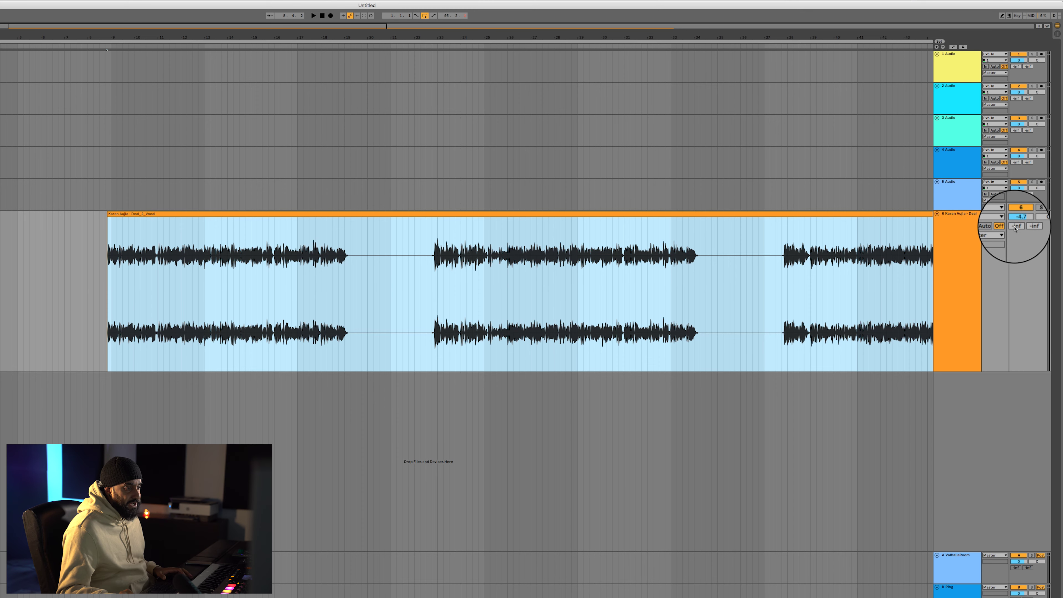
{"action": "key", "text": "space"}
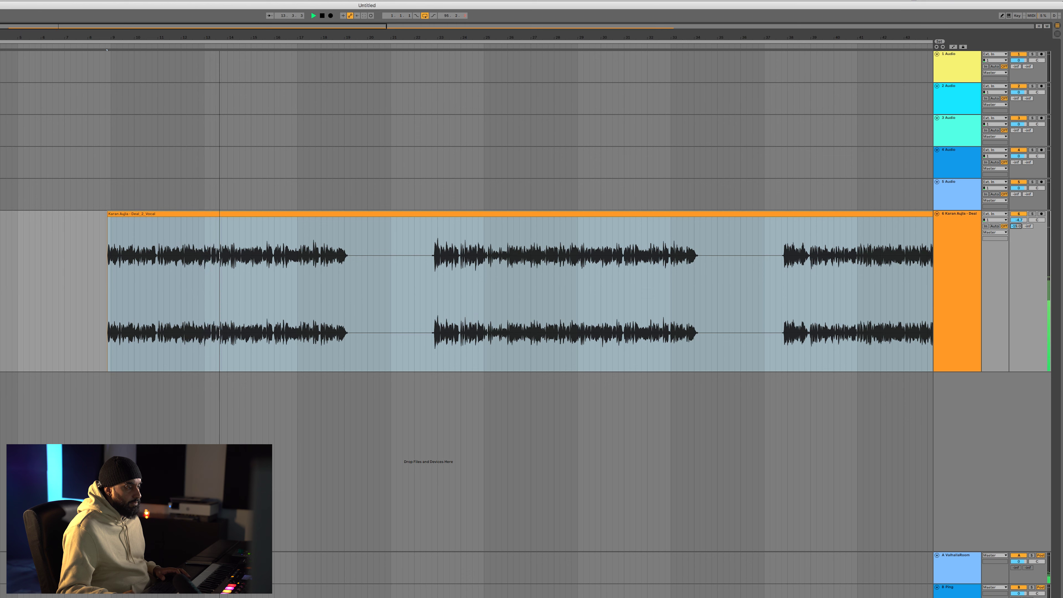
{"action": "key", "text": "space"}
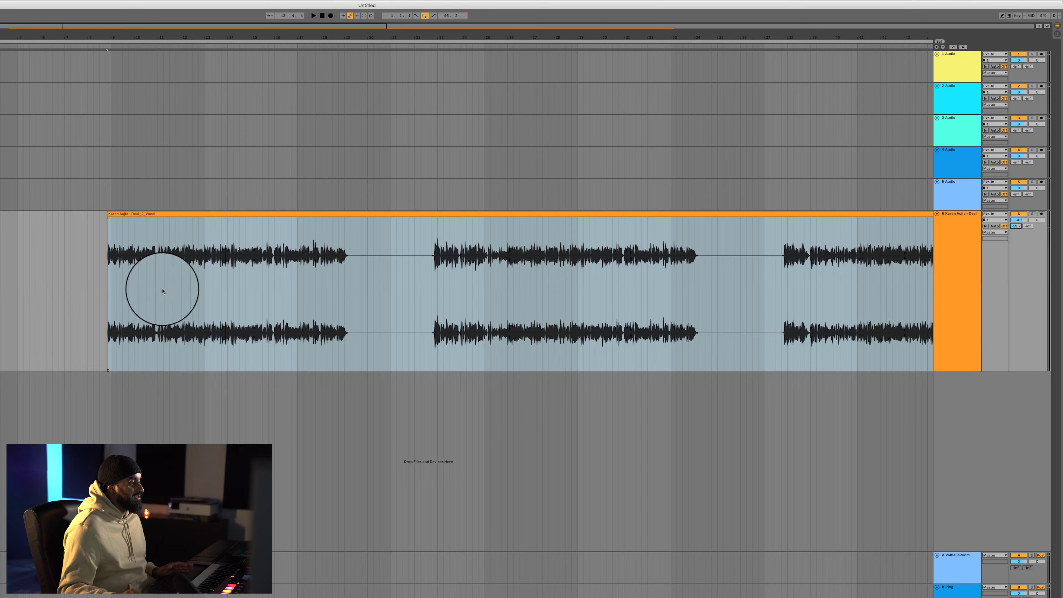
{"action": "left_click", "coordinate": [117, 214]}
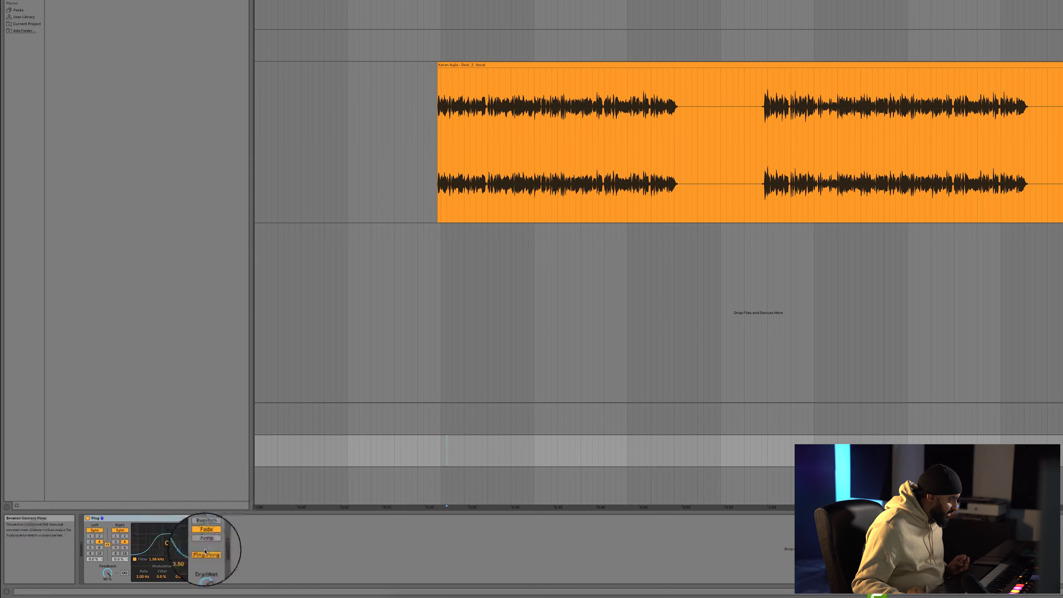
Turn the Ping Pong Dry/Wet up to 100% and lower its Feedback
{"action": "left_click_drag", "start_coordinate": [207, 580], "coordinate": [207, 573]}
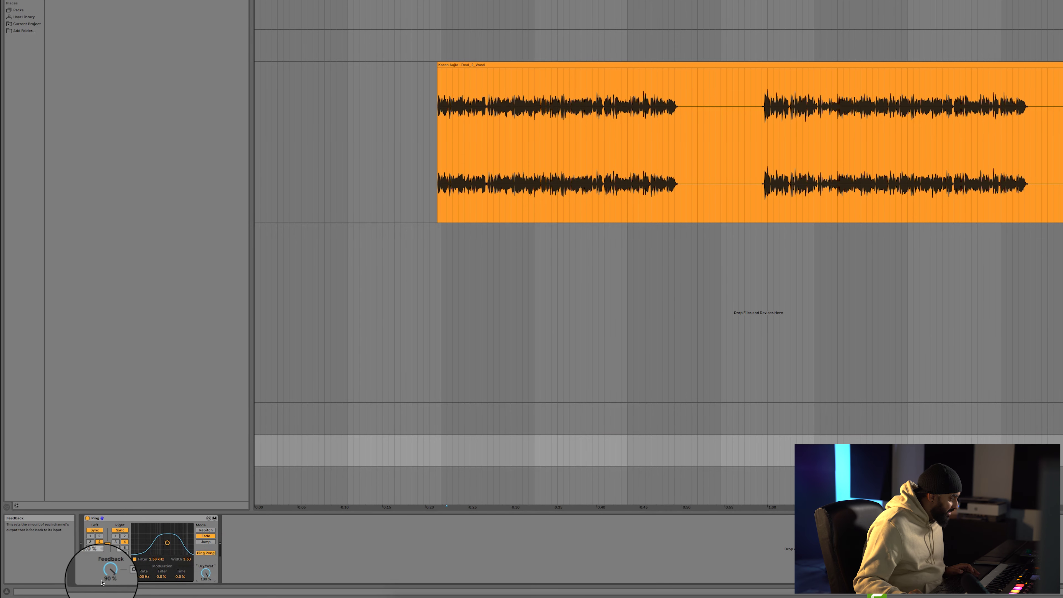
{"action": "left_click_drag", "start_coordinate": [107, 573], "coordinate": [107, 580]}
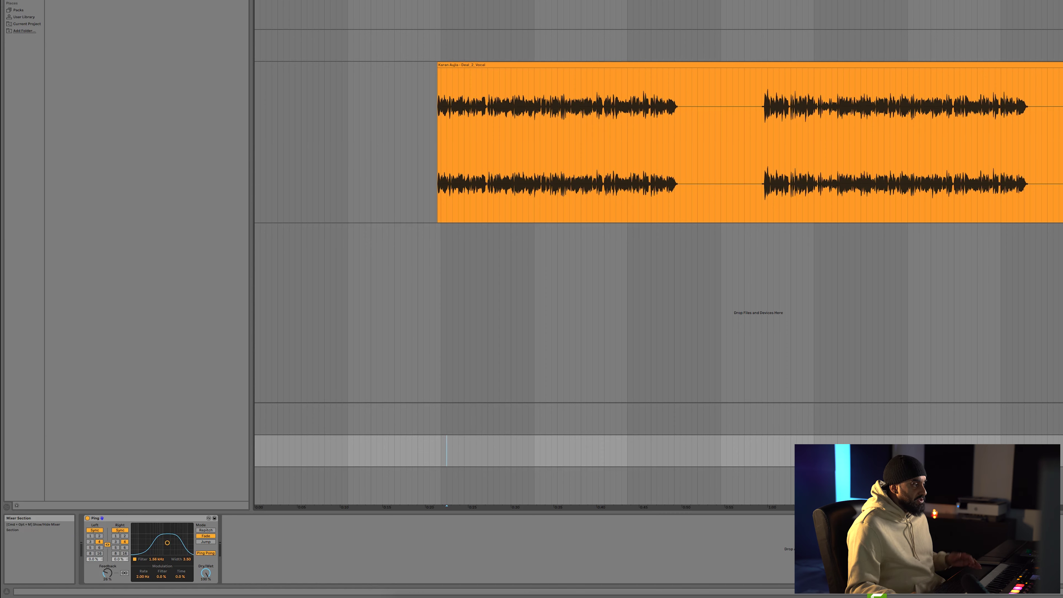
{"action": "left_click", "coordinate": [645, 131]}
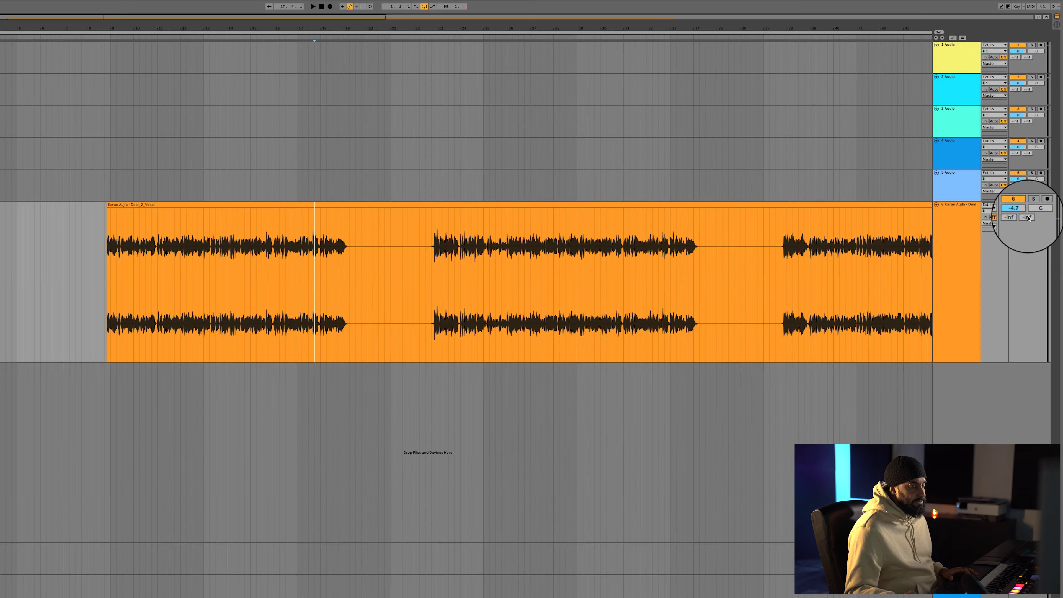
{"action": "key", "text": "space"}
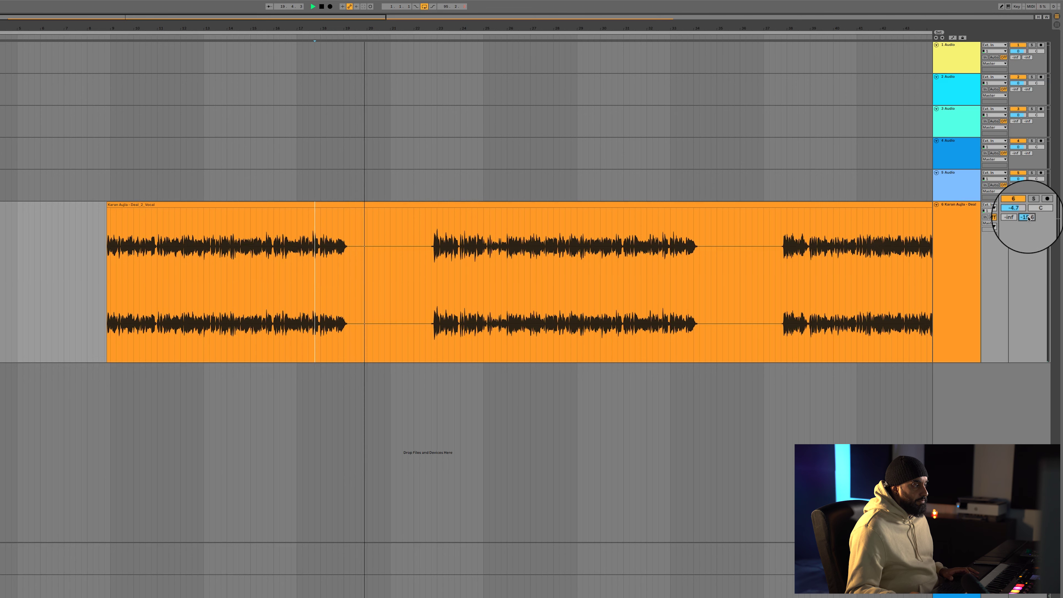
{"action": "key", "text": "space"}
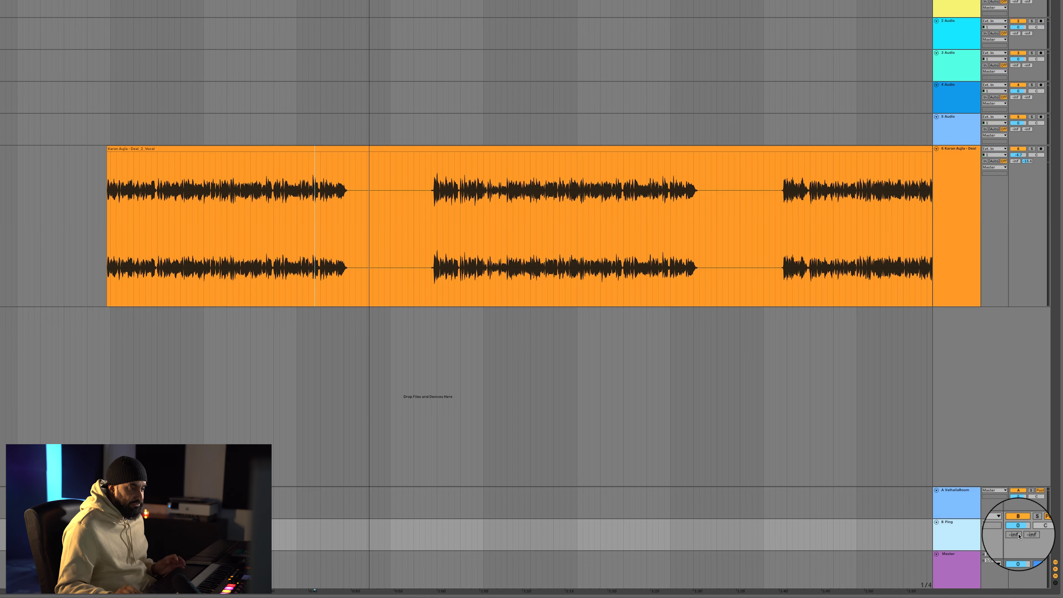
Raise the Ping return's Send A to -15.6 dB and play back the vocal
{"action": "left_click", "coordinate": [1018, 534]}
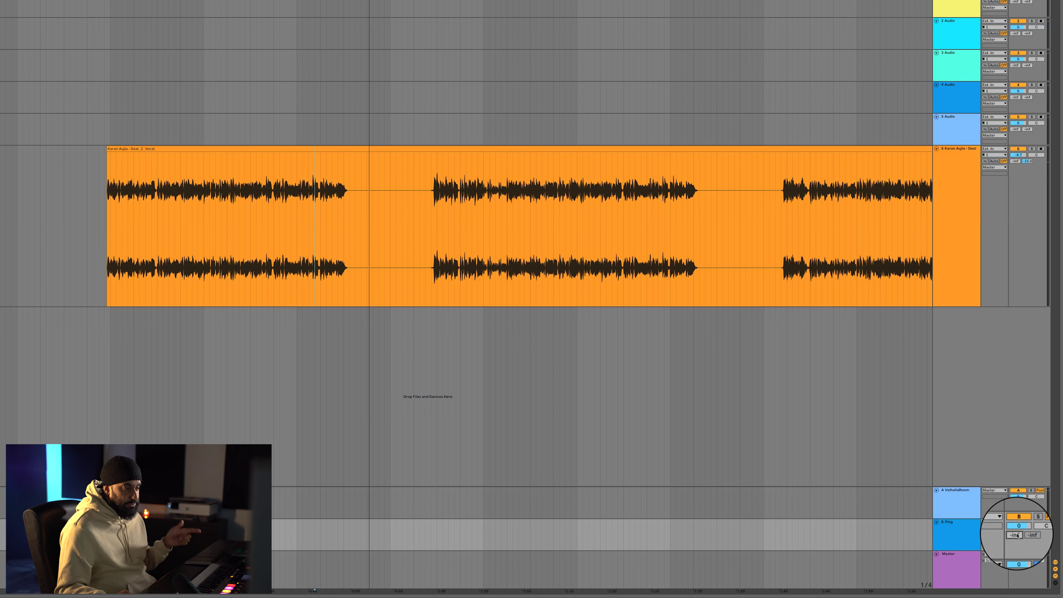
{"action": "mouse_move", "coordinate": [1017, 536]}
{"action": "left_mouse_down"}
{"action": "mouse_move", "coordinate": [1018, 519]}
{"action": "mouse_move", "coordinate": [1015, 532]}
{"action": "left_mouse_up"}
{"action": "key", "text": "space"}
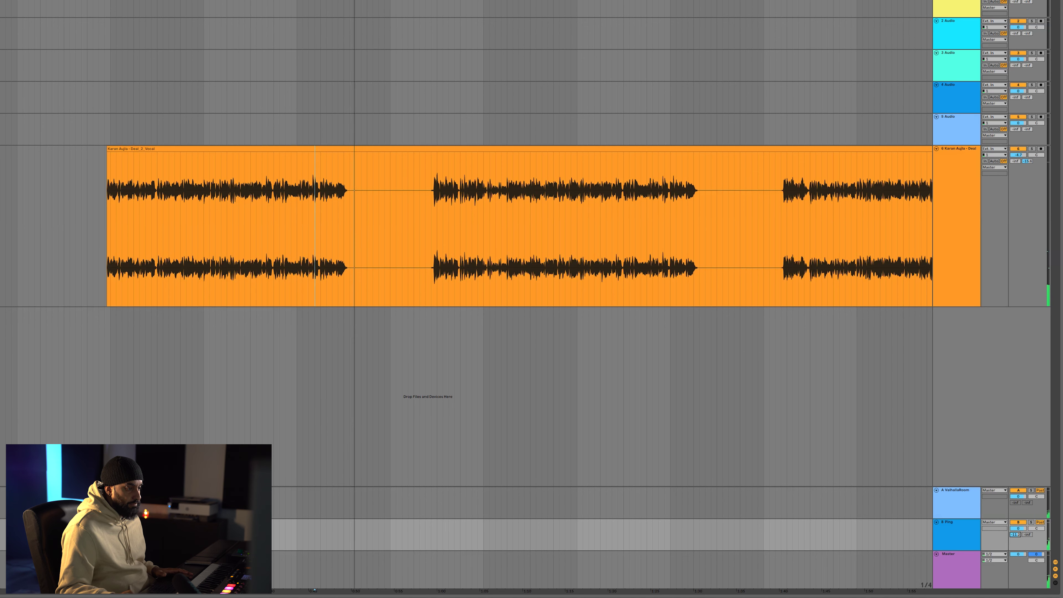